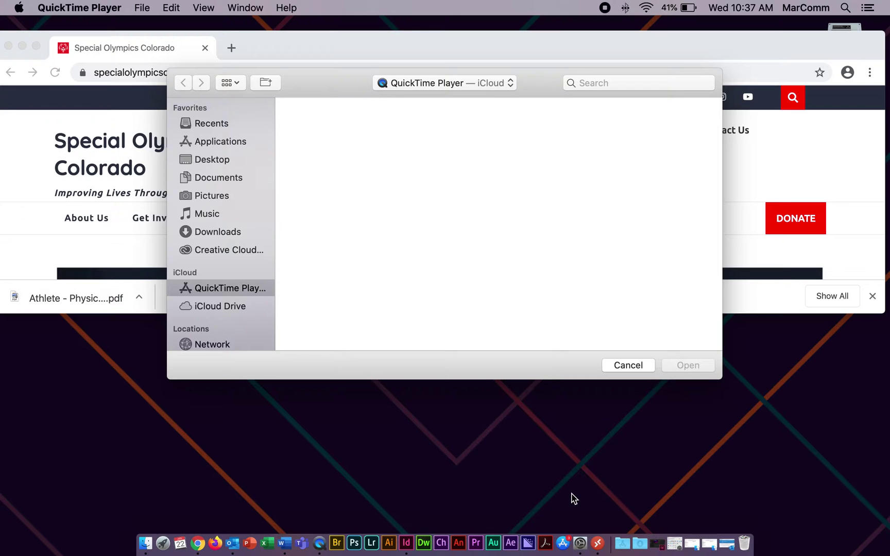
- Switch to Chrome, make the Special Olympics Colorado site full screen, and open its Athlete page under Get Involved
left_click(419, 52)
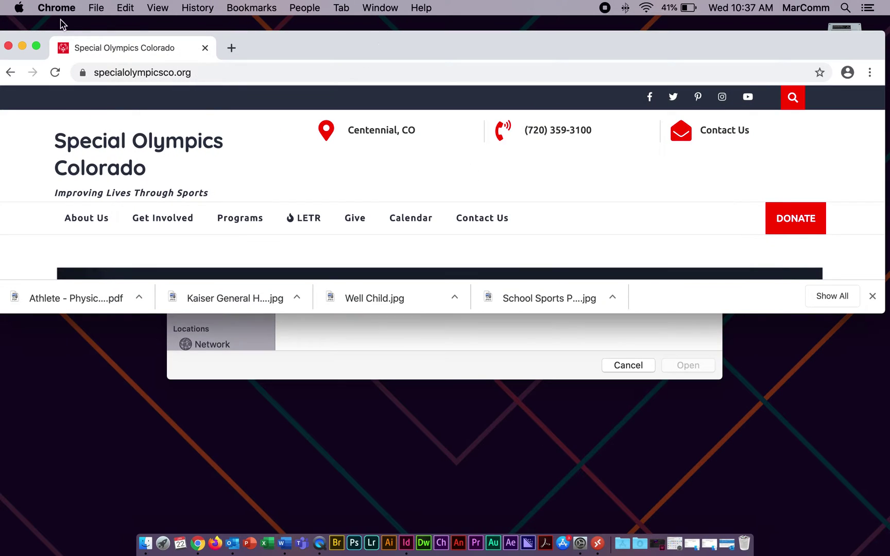
left_click(36, 45)
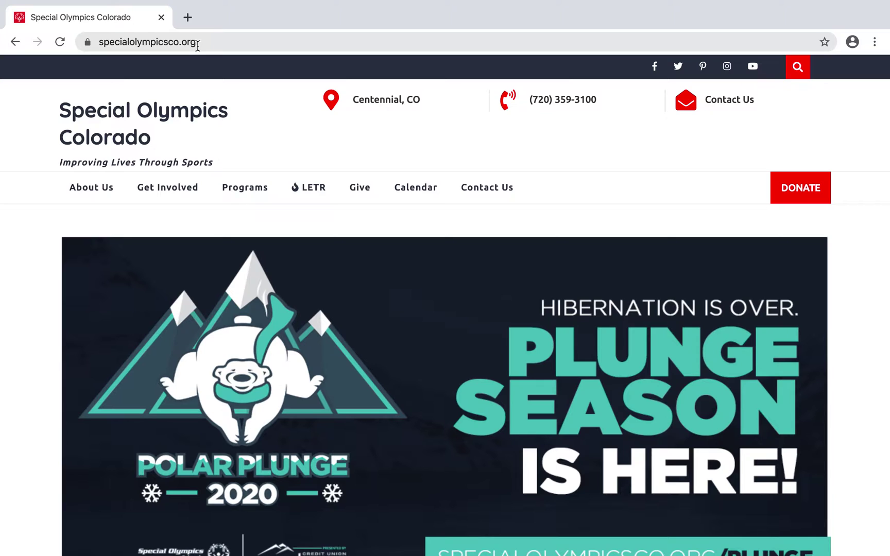
mouse_move(179, 188)
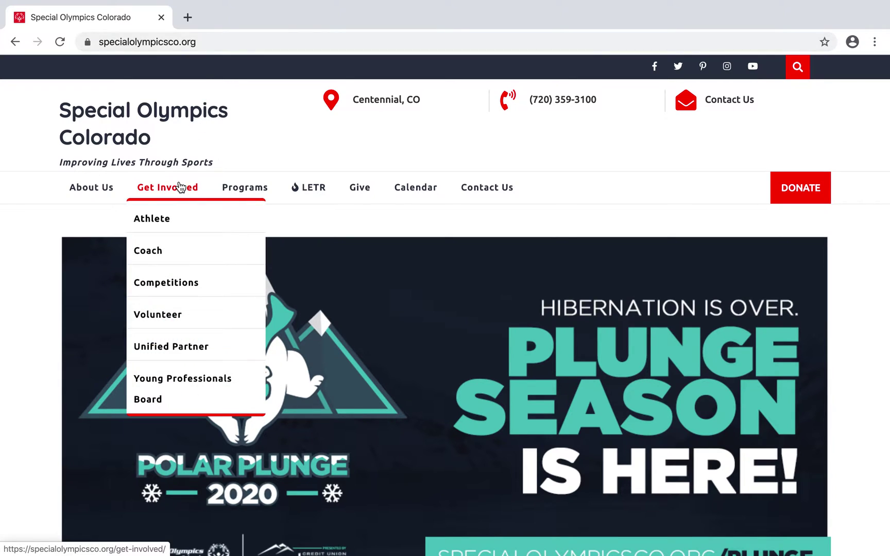
left_click(175, 219)
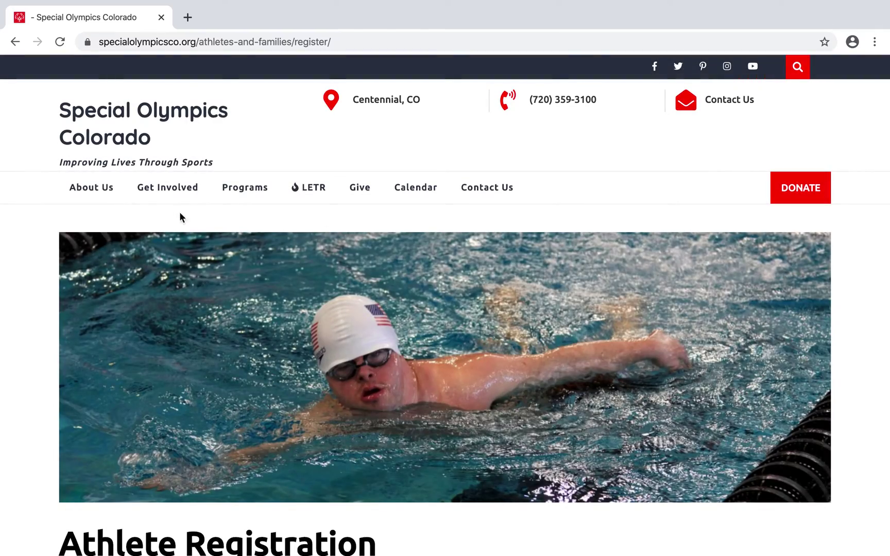
- Open the paper physical examination form linked under Step 1, look through the PDF, and close it to return to the registration page
scroll(281, 437, "down", 6)
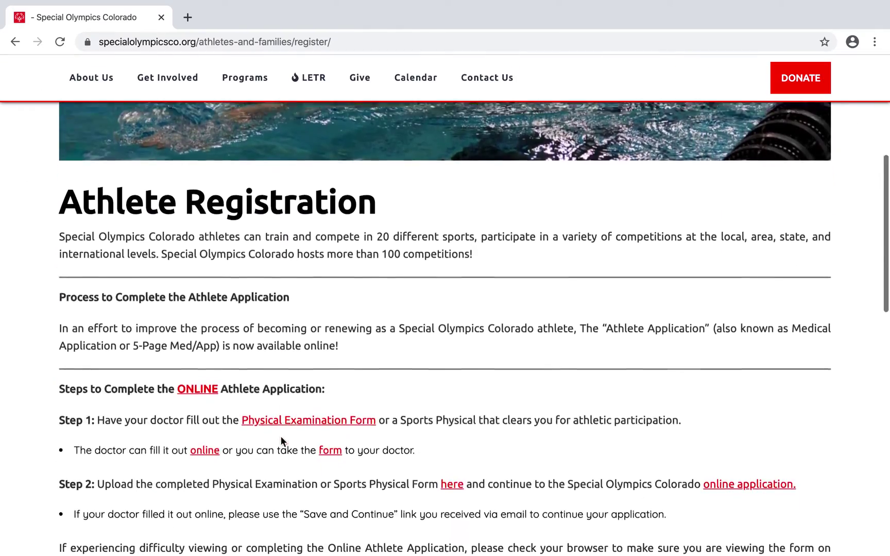
scroll(281, 436, "down", 3)
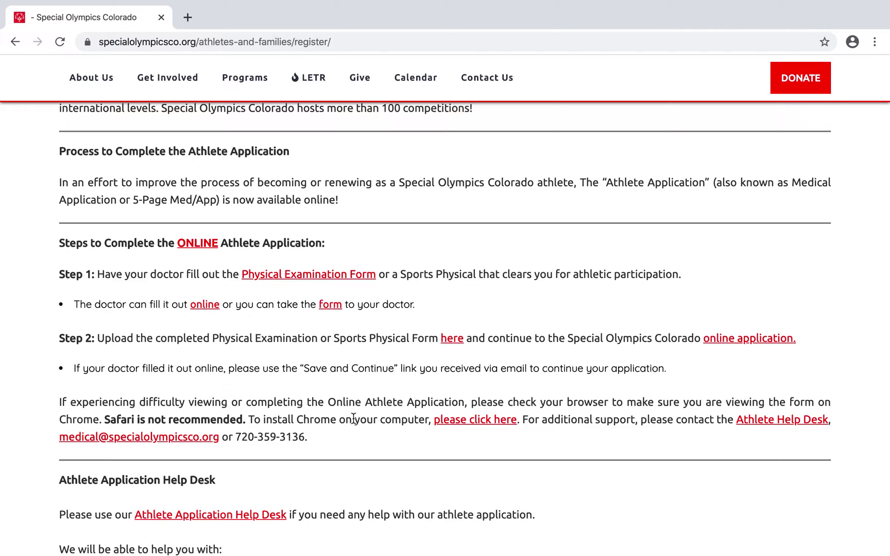
left_click(330, 305)
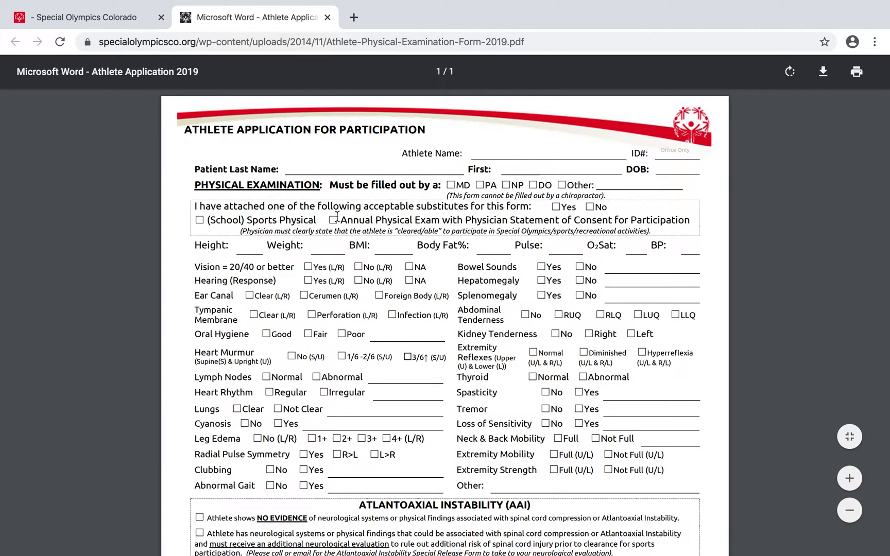
left_click(857, 78)
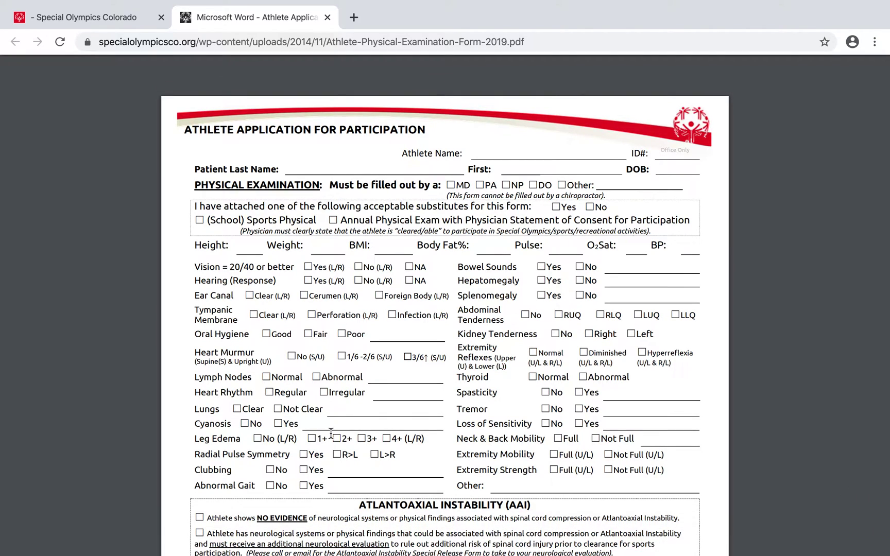
scroll(330, 433, "down", 6)
scroll(331, 433, "up", 6)
left_click(99, 25)
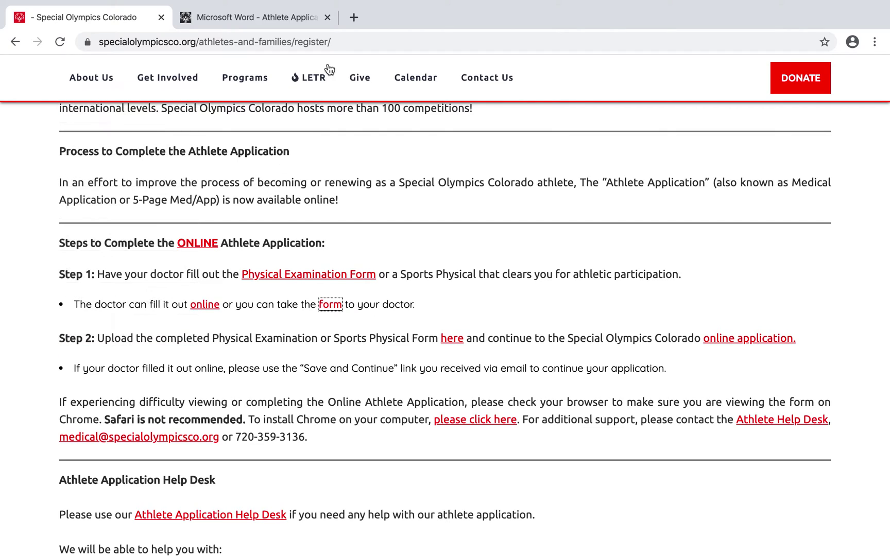
left_click(327, 17)
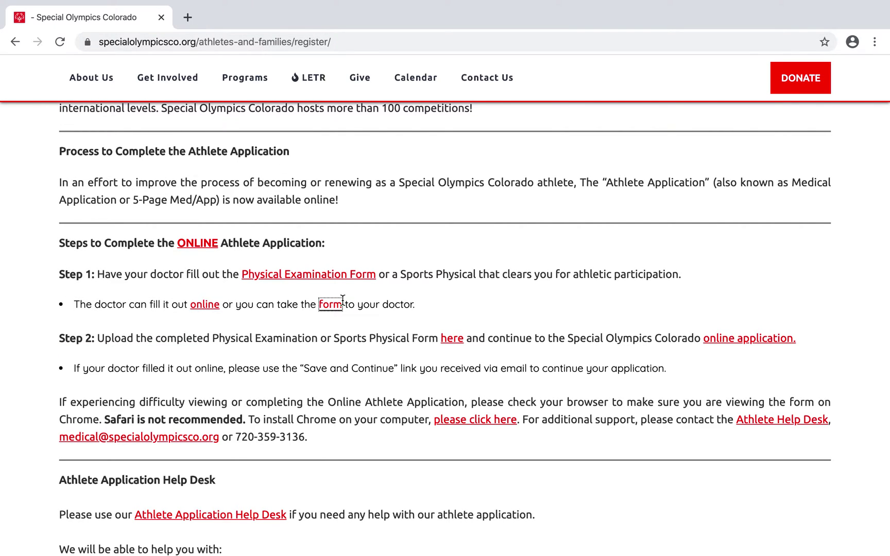
- Open the ONLINE Athlete Application and answer the Athlete or Unified Partner question with Athlete
left_click(199, 243)
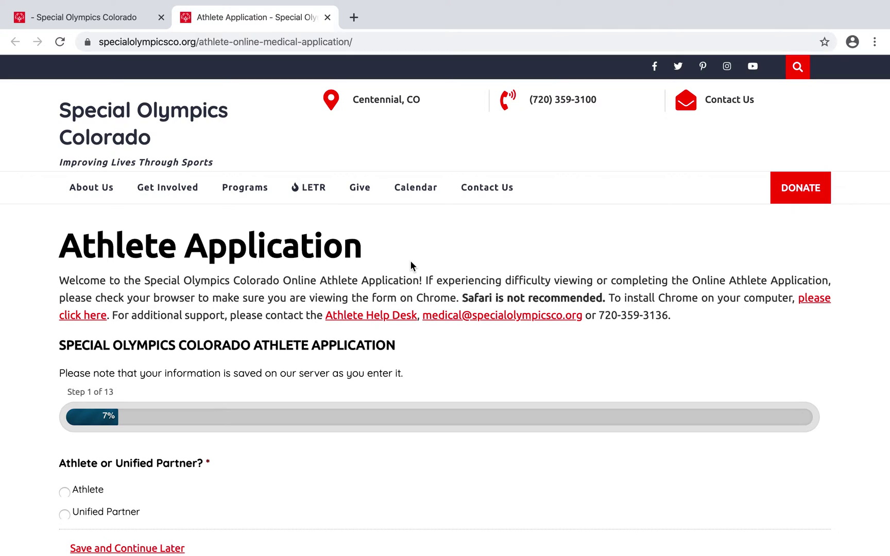
scroll(410, 265, "down", 3)
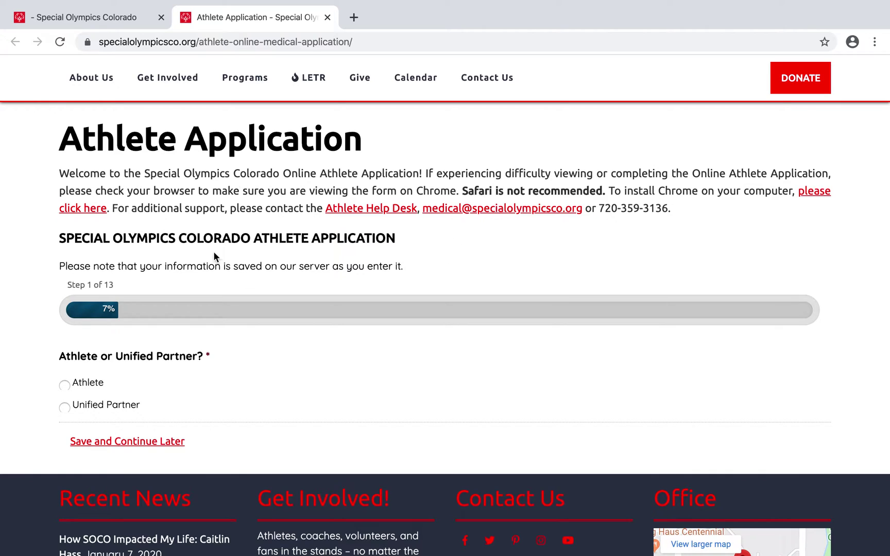
left_click(65, 384)
- Review the application's Instructions & Tips, from Uploadable Documents through the Final "Submit" Button section
scroll(282, 417, "up", 1)
scroll(282, 417, "down", 5)
scroll(282, 420, "down", 5)
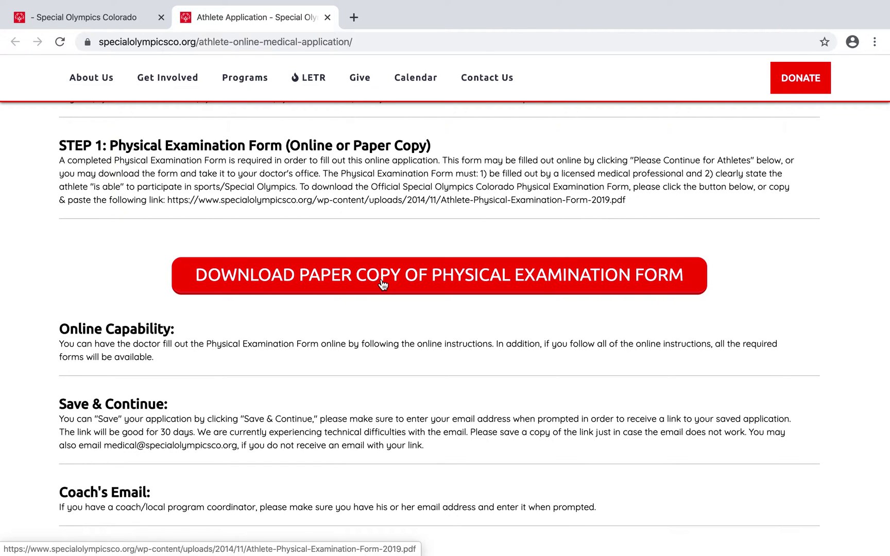
scroll(381, 284, "up", 1)
scroll(381, 284, "down", 6)
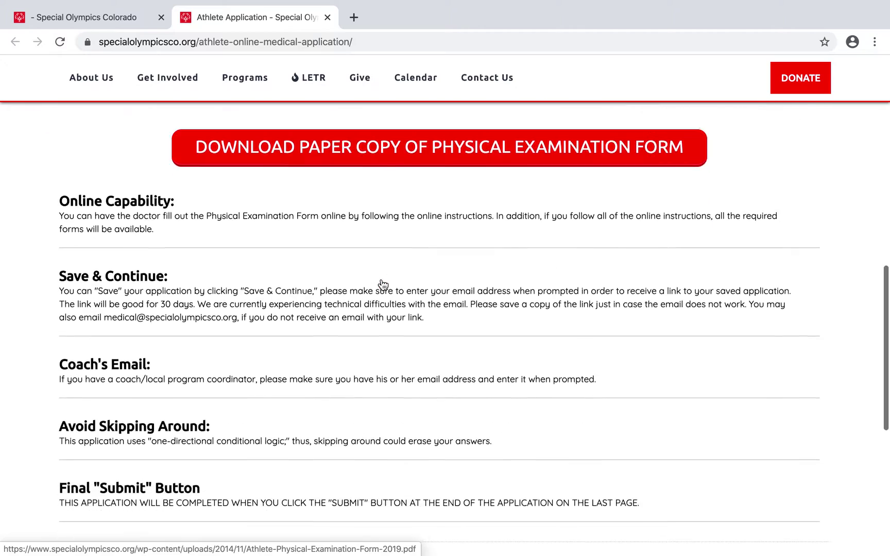
scroll(381, 283, "up", 1)
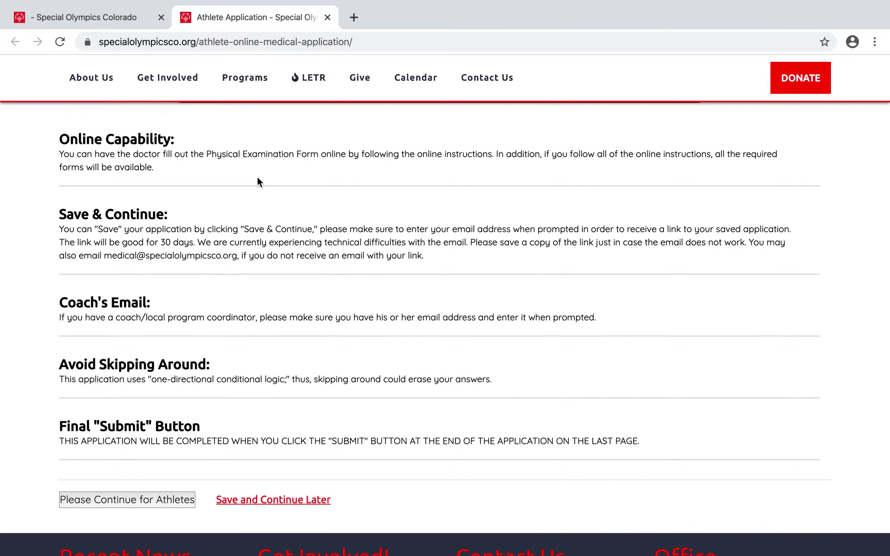
scroll(239, 315, "down", 1)
scroll(239, 315, "down", 1)
scroll(238, 316, "up", 7)
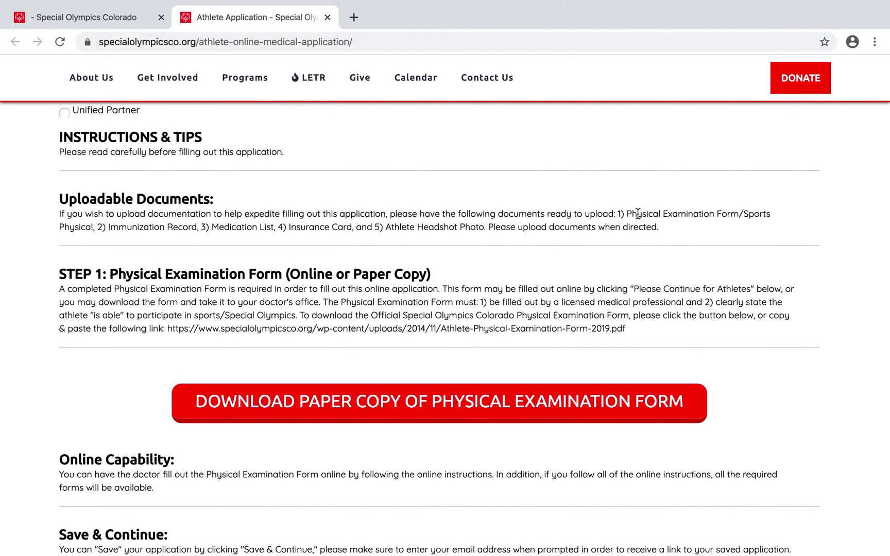
scroll(258, 262, "up", 1)
scroll(258, 262, "down", 10)
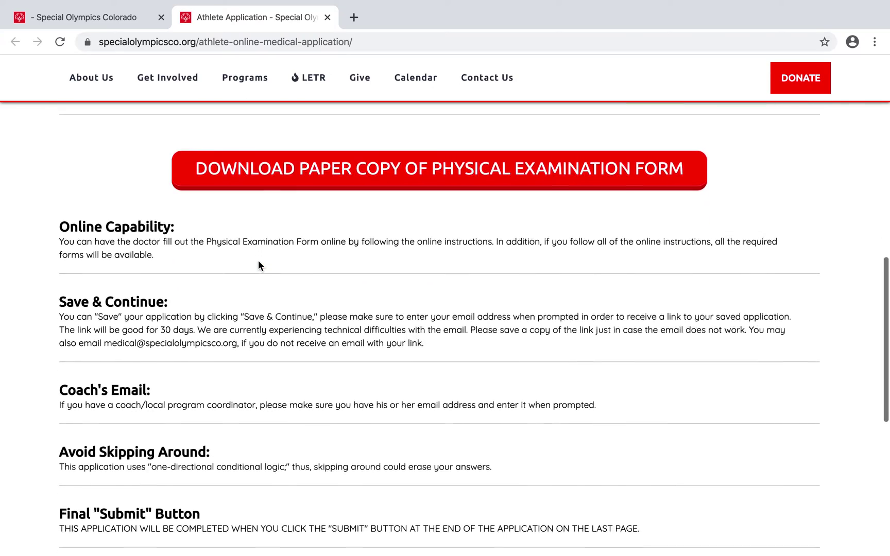
scroll(258, 260, "up", 2)
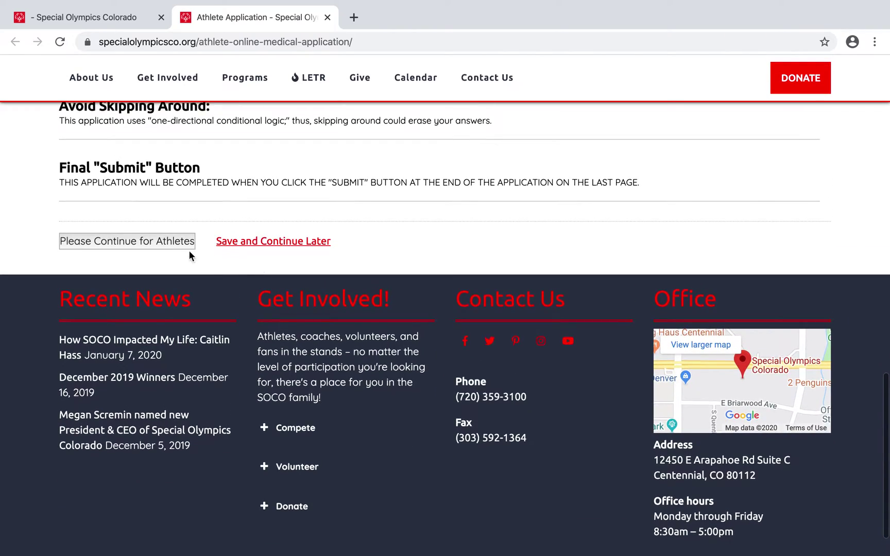
- Continue as an athlete, answer Yes to having a completed physical examination form, and advance to Step 3 of 13
left_click(170, 243)
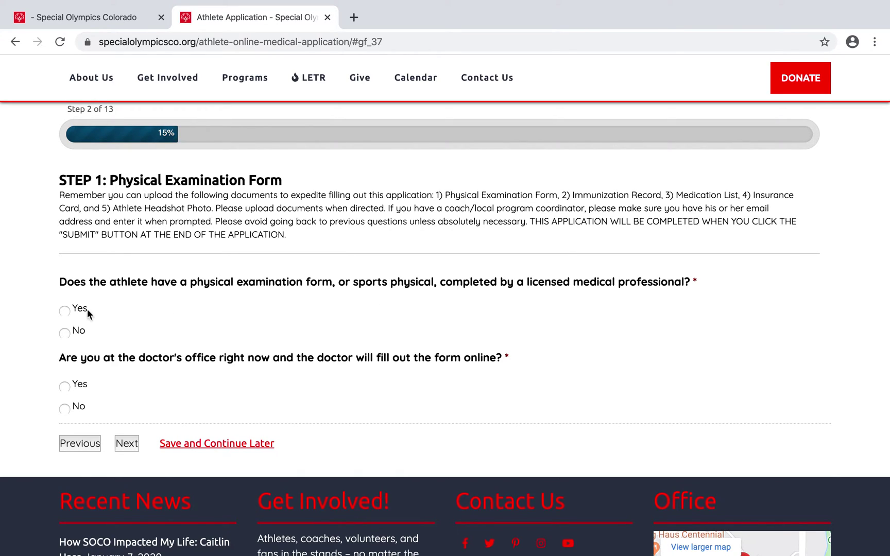
left_click(65, 312)
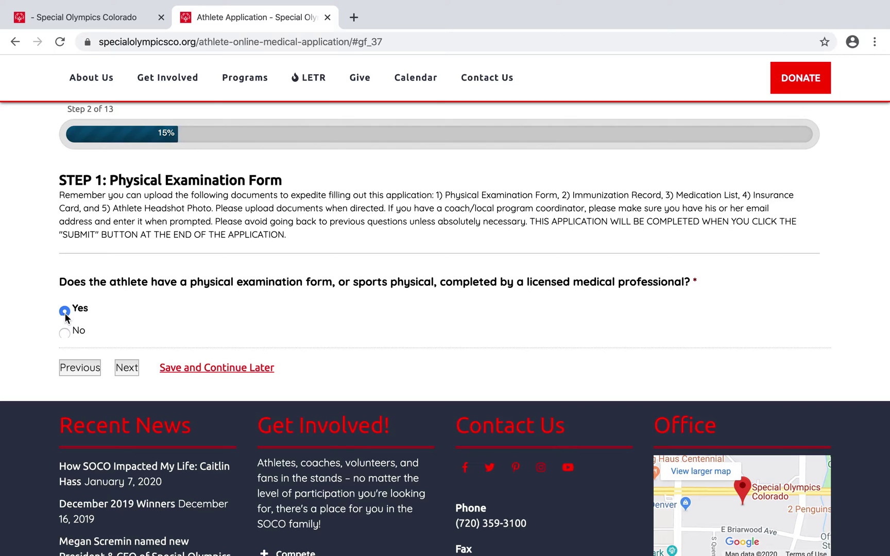
left_click(128, 366)
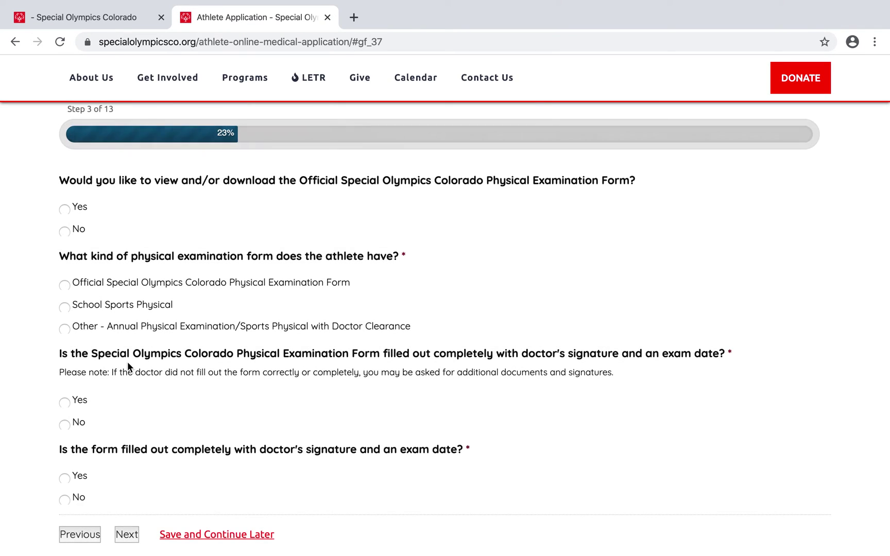
- Preview the official examination form's download option by answering Yes, and set the view/download question to No
scroll(128, 362, "down", 2)
scroll(127, 362, "up", 4)
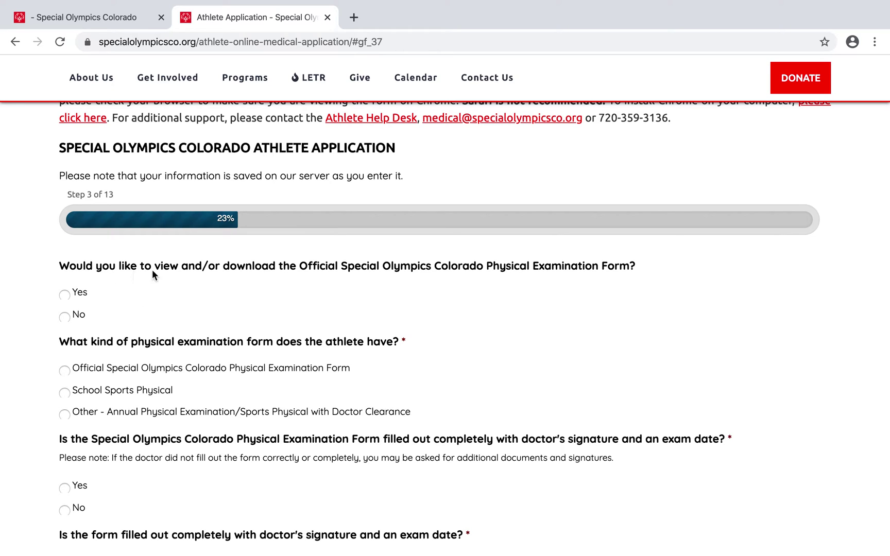
left_click(64, 294)
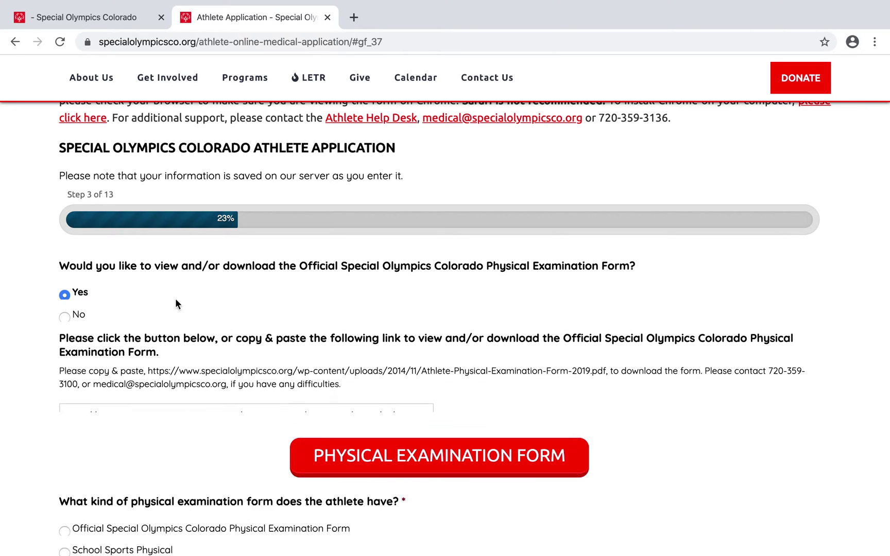
scroll(427, 393, "up", 1)
scroll(427, 393, "down", 3)
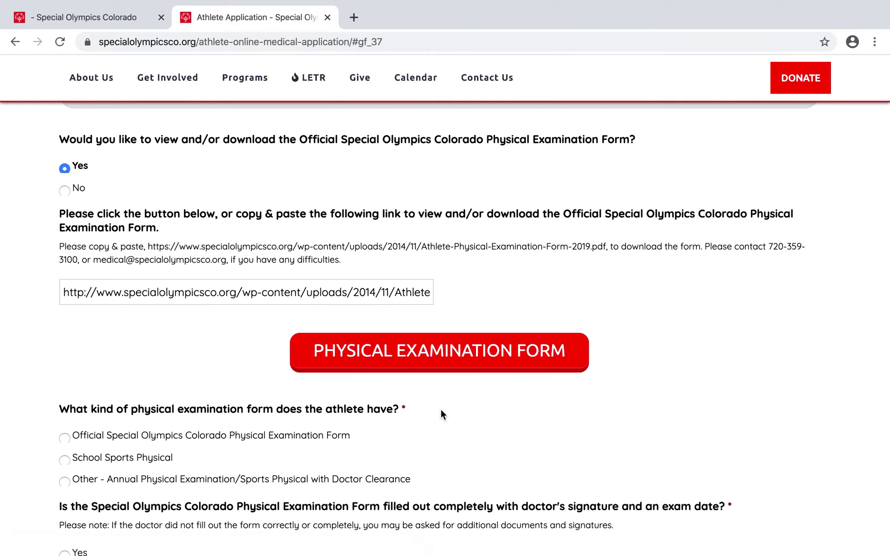
left_click(64, 191)
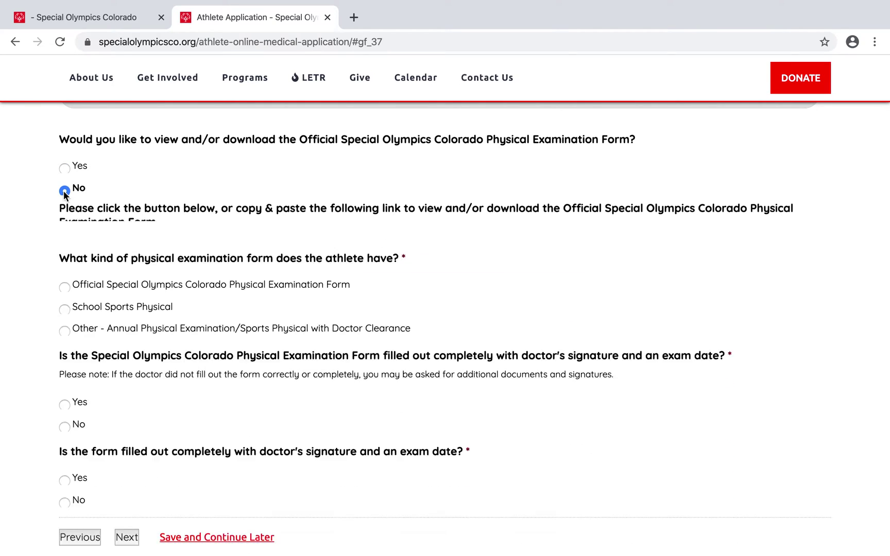
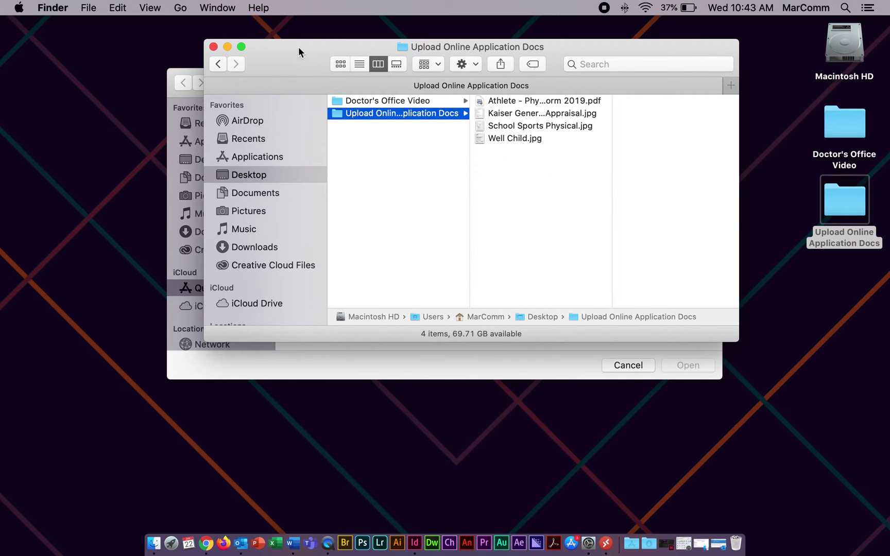
- In Finder's Upload Online Application Docs folder, open Athlete - Physical Examination Form 2019.pdf, review the whole page, and close it
left_click(242, 47)
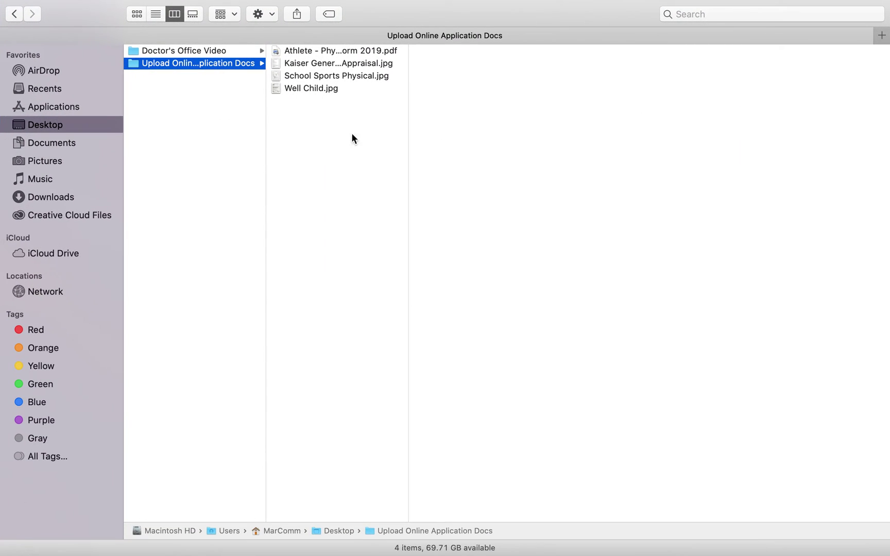
left_click(324, 52)
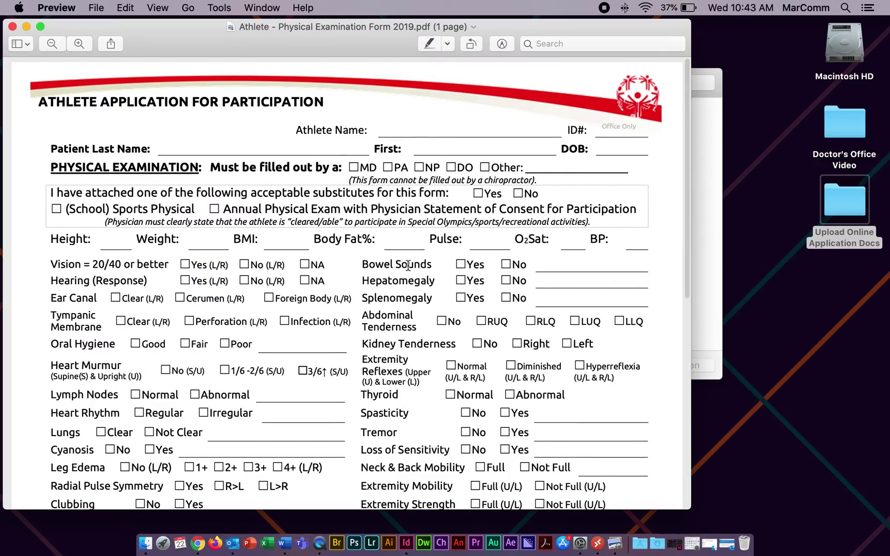
scroll(188, 289, "down", 15)
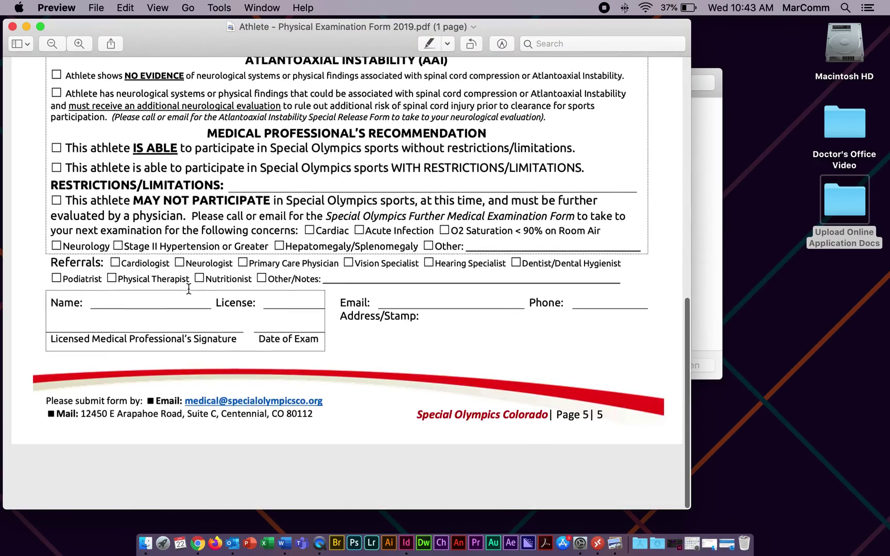
scroll(188, 289, "up", 15)
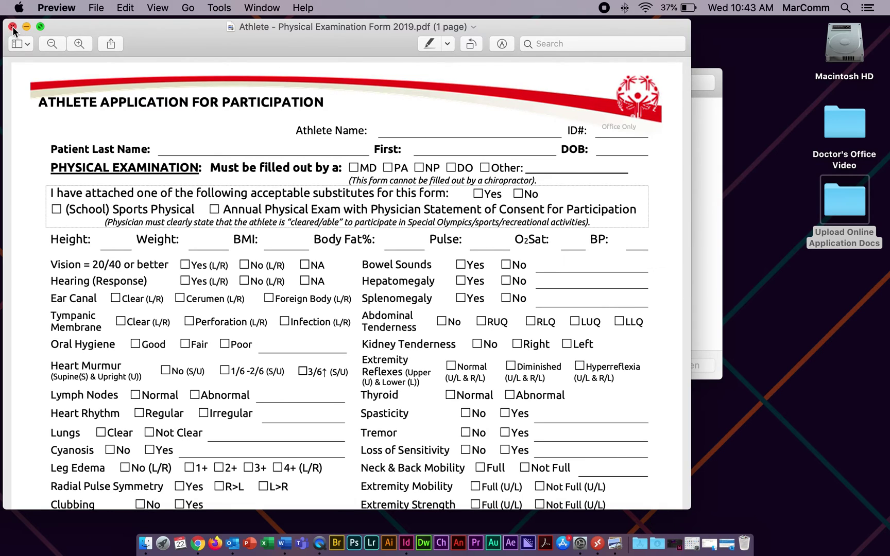
left_click(12, 26)
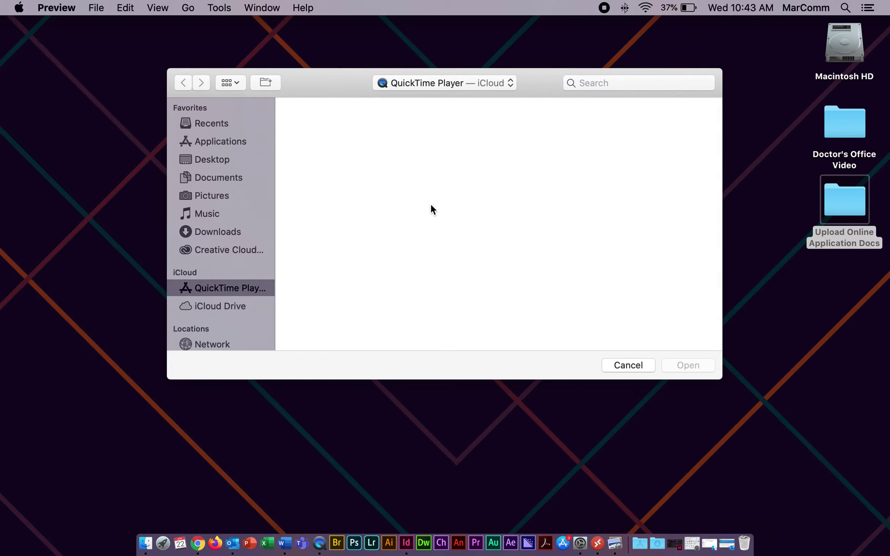
- Reopen the Upload Online Application Docs folder and view Kaiser General Health Appraisal.jpg as an example of a doctor's clearance
double_click(837, 203)
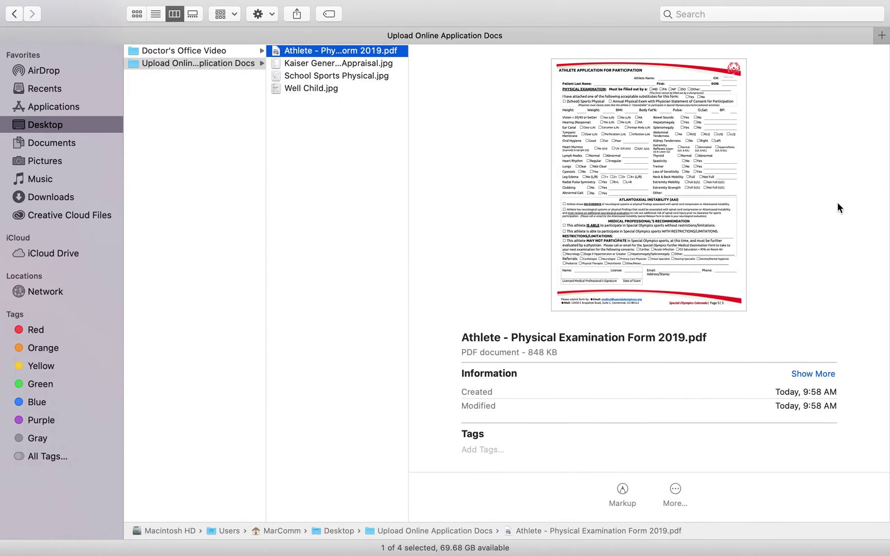
double_click(335, 66)
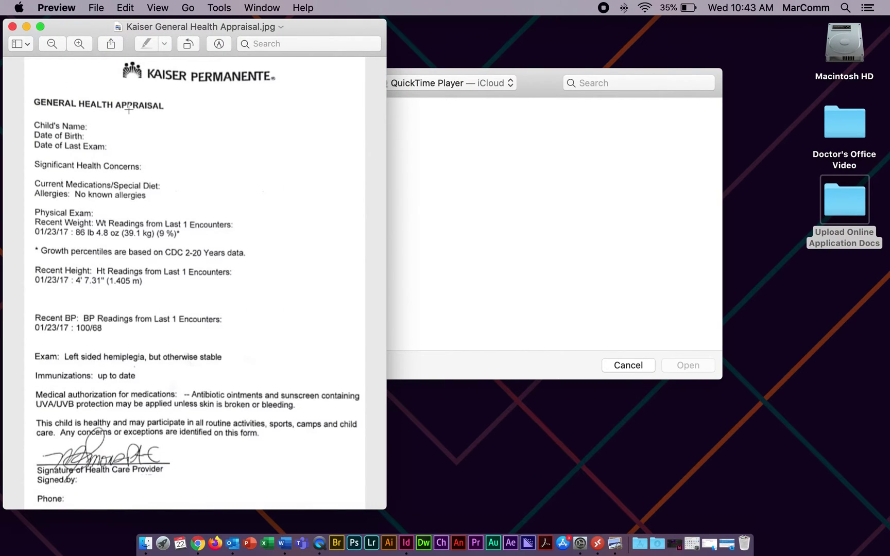
scroll(181, 344, "down", 1)
scroll(182, 345, "down", 1)
- Return to the Upload Online Application Docs folder and open School Sports Physical.jpg
double_click(848, 199)
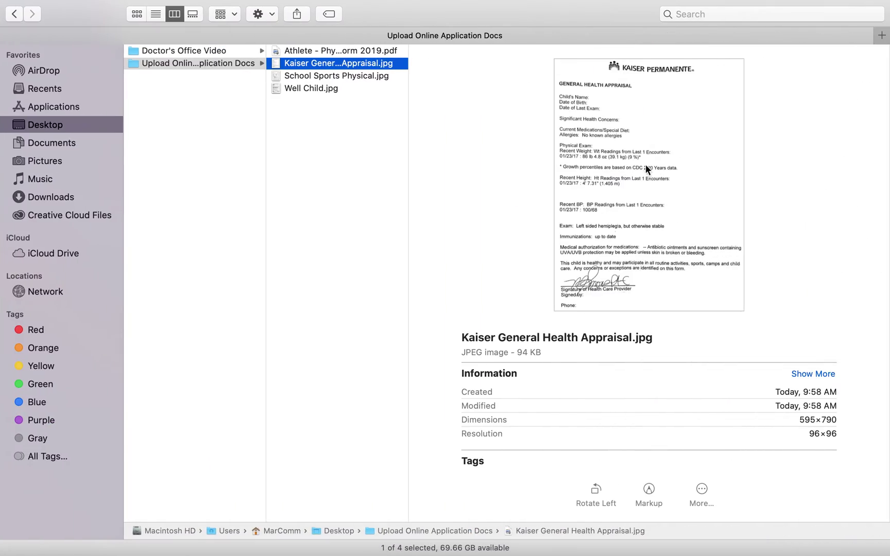
double_click(322, 76)
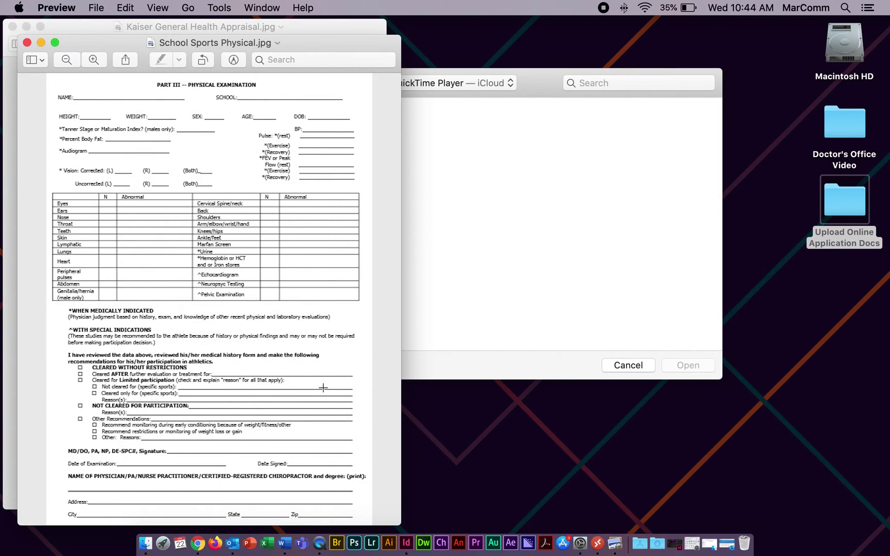
- Close Kaiser General Health Appraisal.jpg and view School Sports Physical.jpg in full screen before restoring its window
left_click(11, 29)
key("super+w")
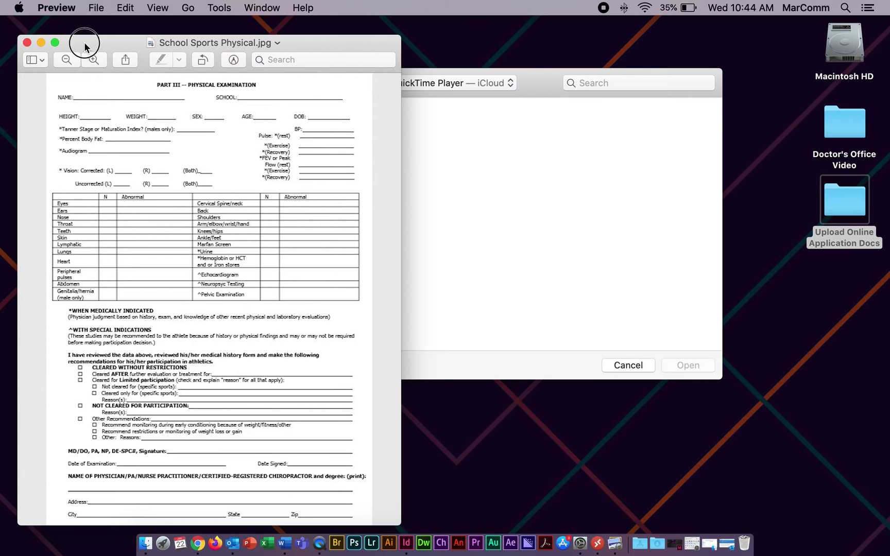
left_click(50, 42)
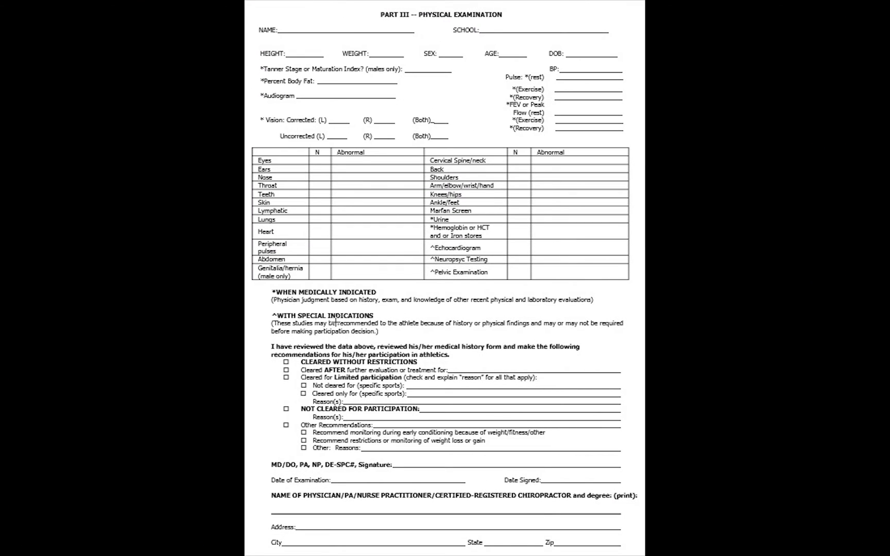
mouse_move(51, 5)
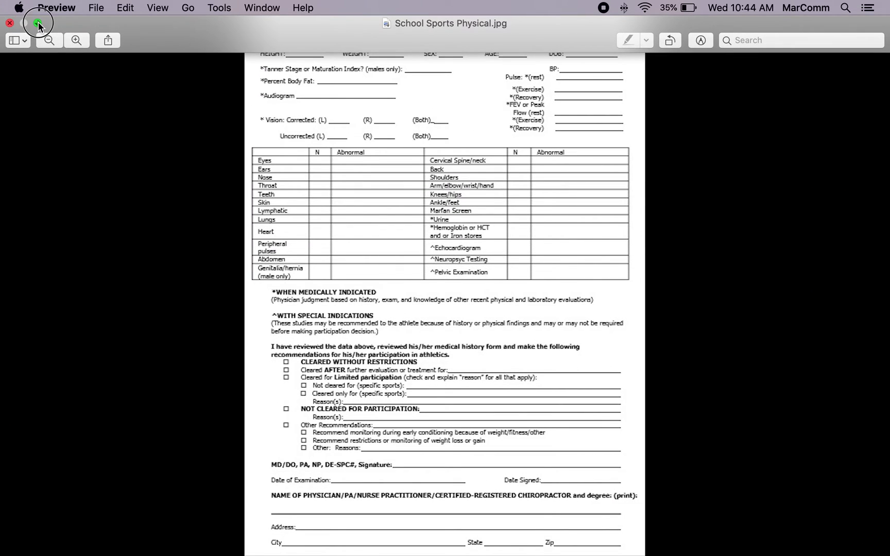
left_click(38, 23)
- Open Well Child.jpg from the Upload Online Application Docs folder, view it in full screen, and close both open images
left_click(837, 206)
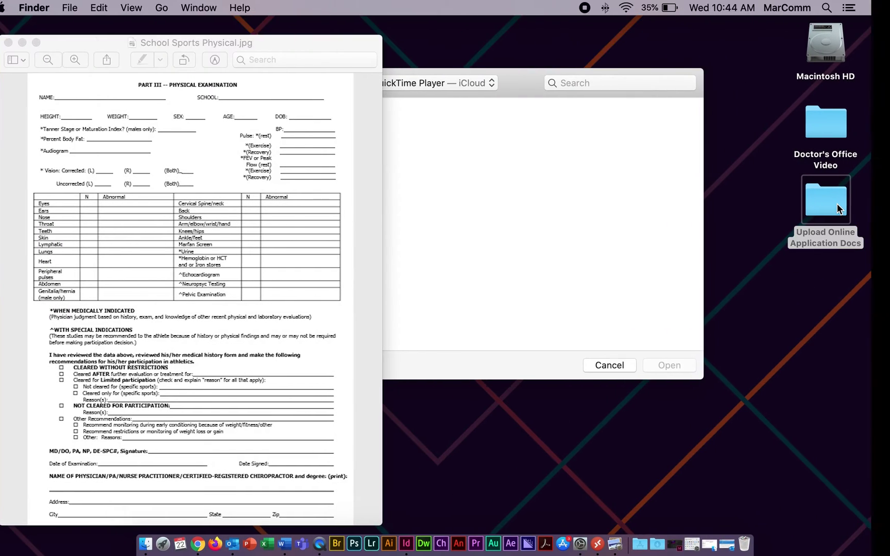
double_click(837, 206)
double_click(304, 88)
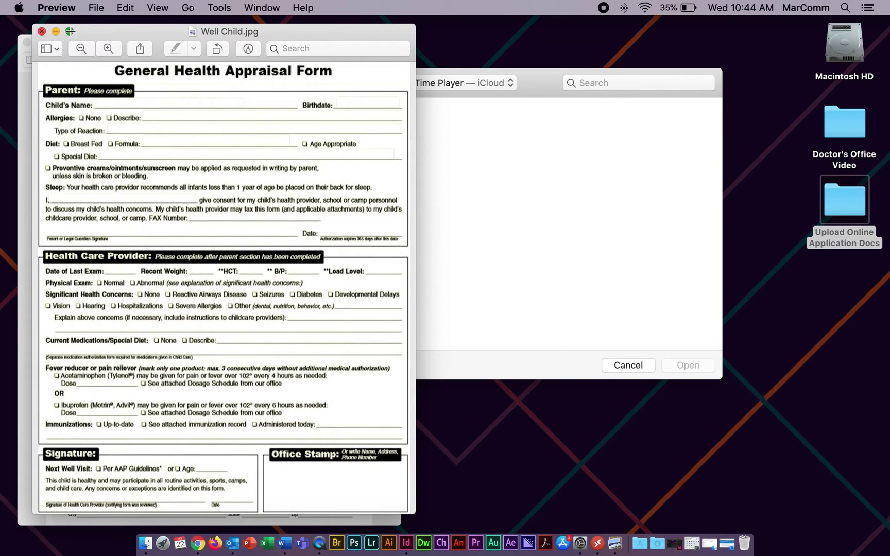
left_click(71, 32)
mouse_move(31, 2)
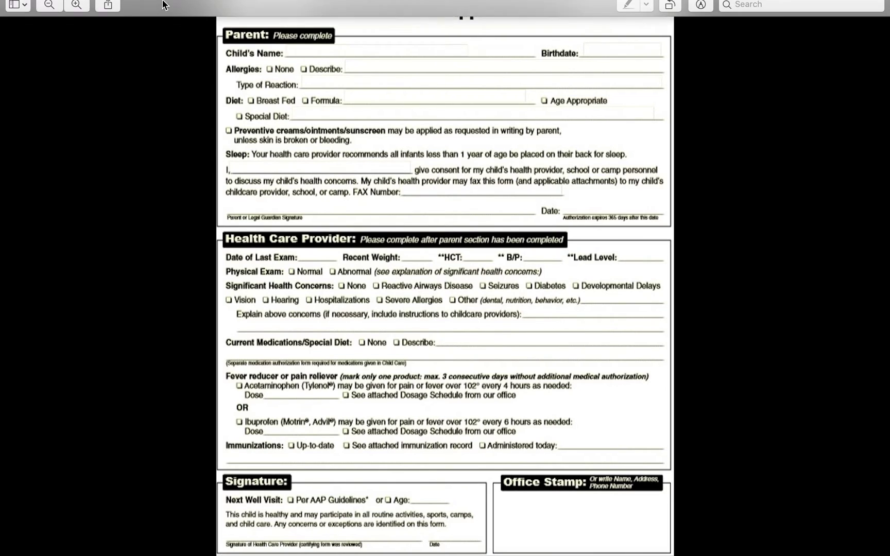
left_click(38, 23)
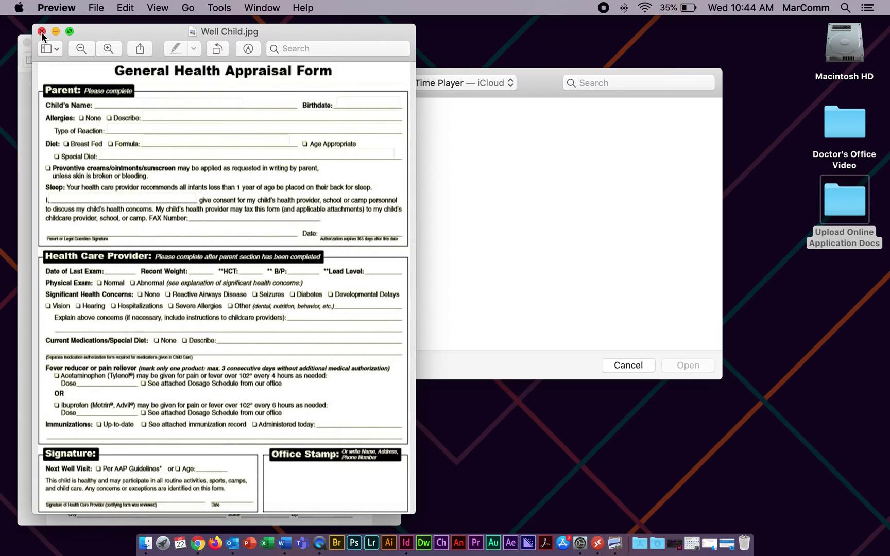
left_click(41, 32)
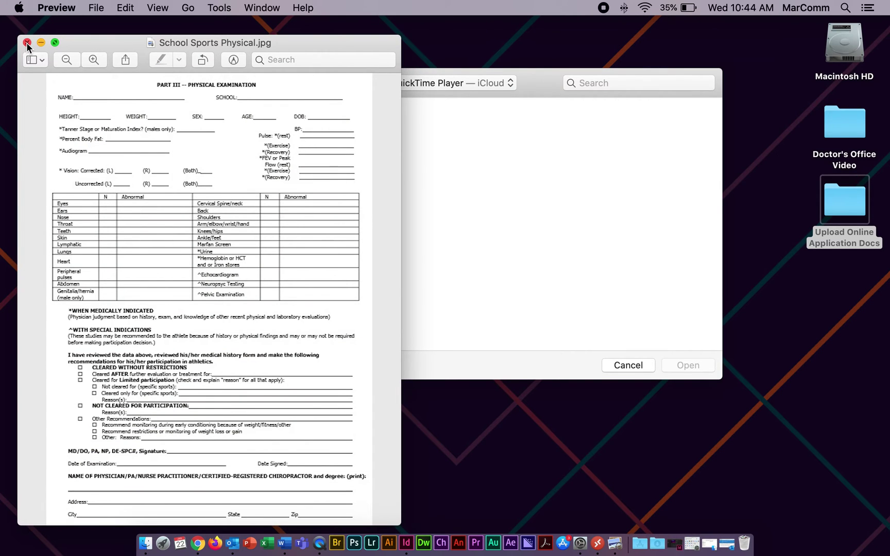
left_click(27, 42)
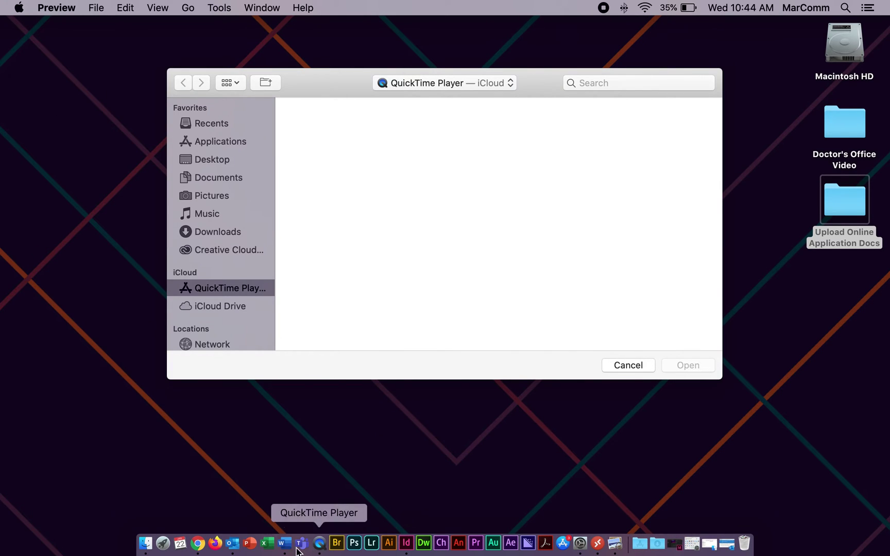
- Switch to Chrome and preview the follow-up questions for the Other and School Sports Physical form types
left_click(202, 548)
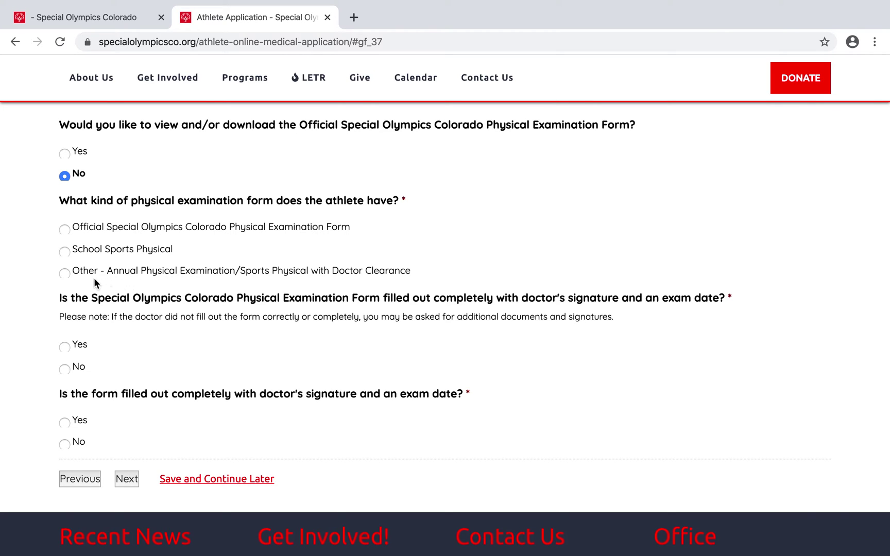
left_click(65, 272)
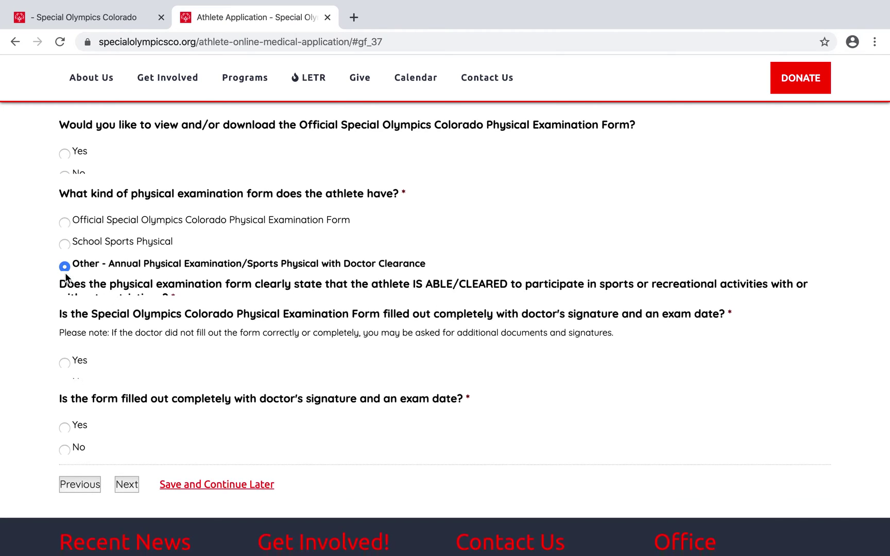
scroll(67, 278, "down", 3)
left_click(66, 178)
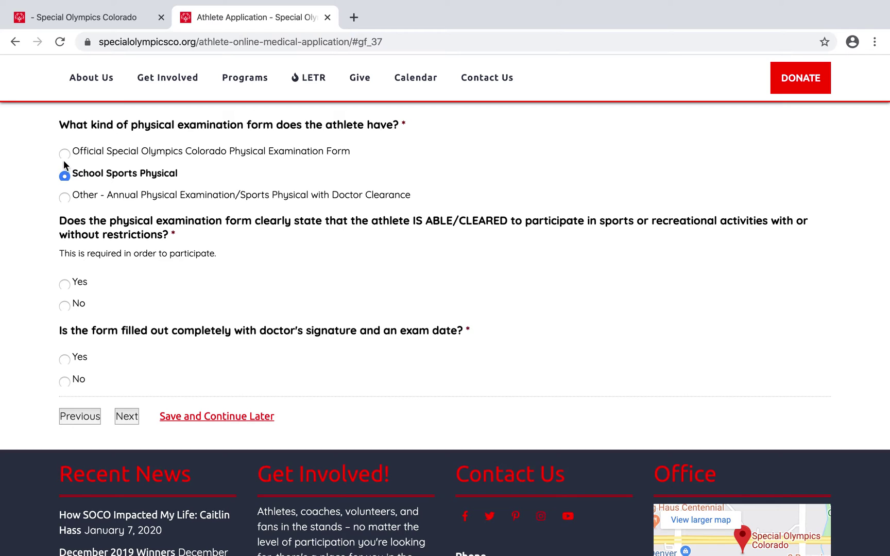
- Choose the Official Special Olympics Colorado Physical Examination Form, answer Yes to it being completely filled out, and continue to the upload page
left_click(64, 153)
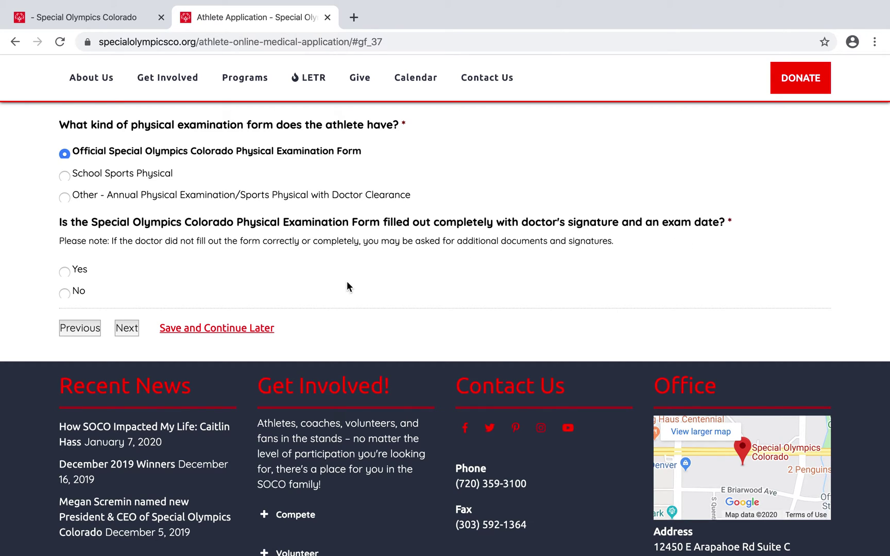
left_click(61, 274)
left_click(128, 329)
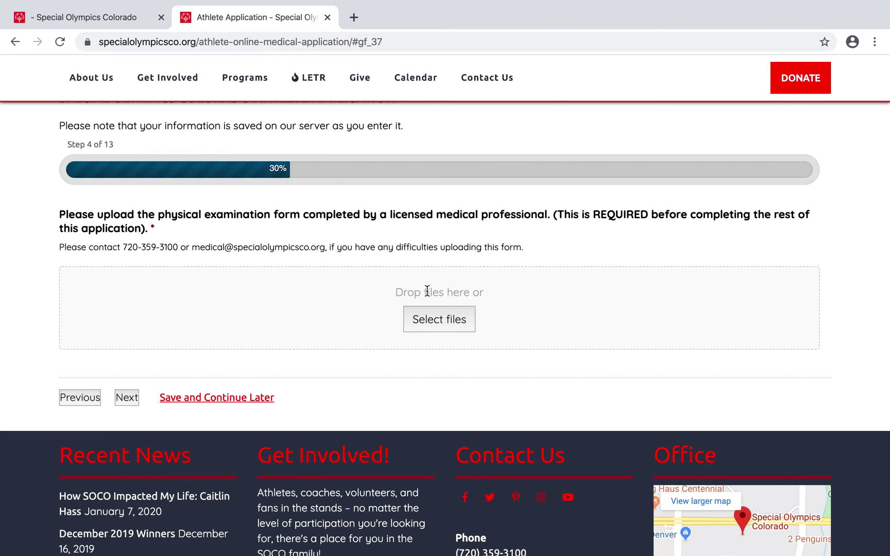
- Upload Athlete - Physical Examination Form 2019.pdf from the Upload Online Application Docs folder on the Desktop as the physical examination form
left_click(426, 323)
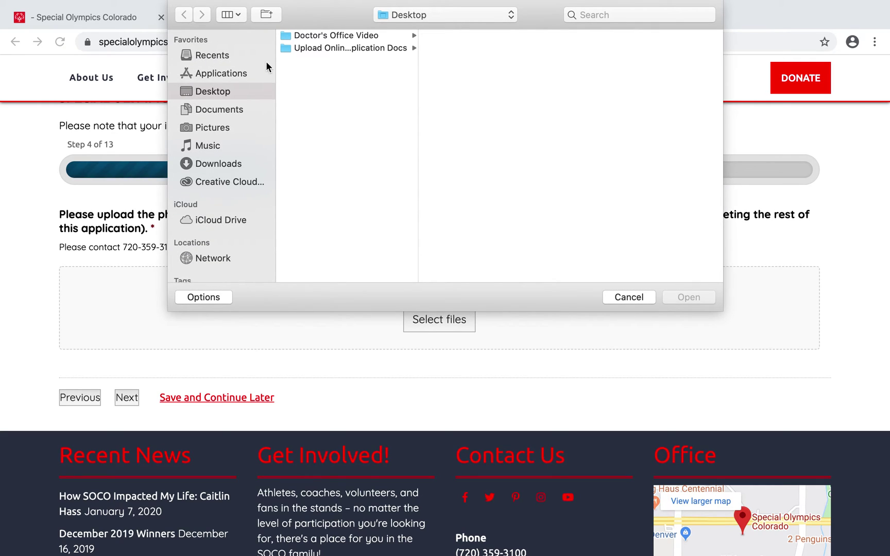
left_click(298, 51)
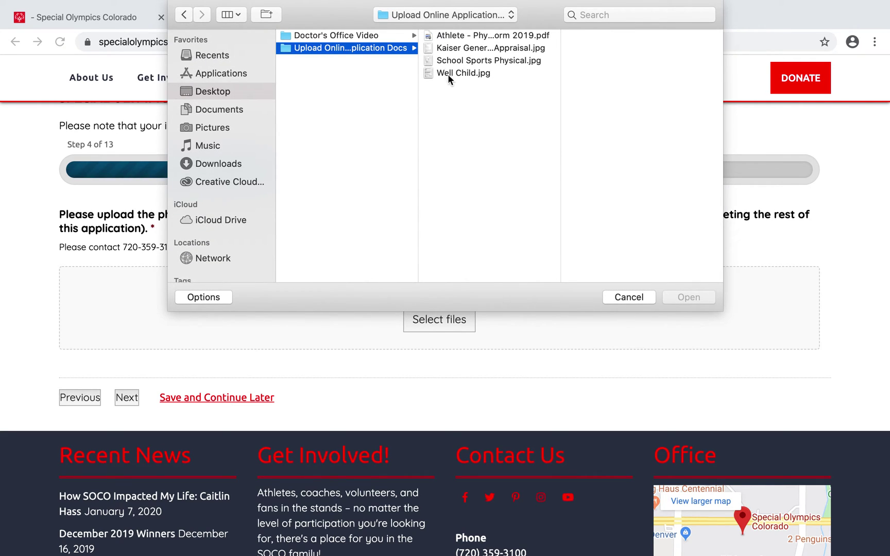
left_click(453, 36)
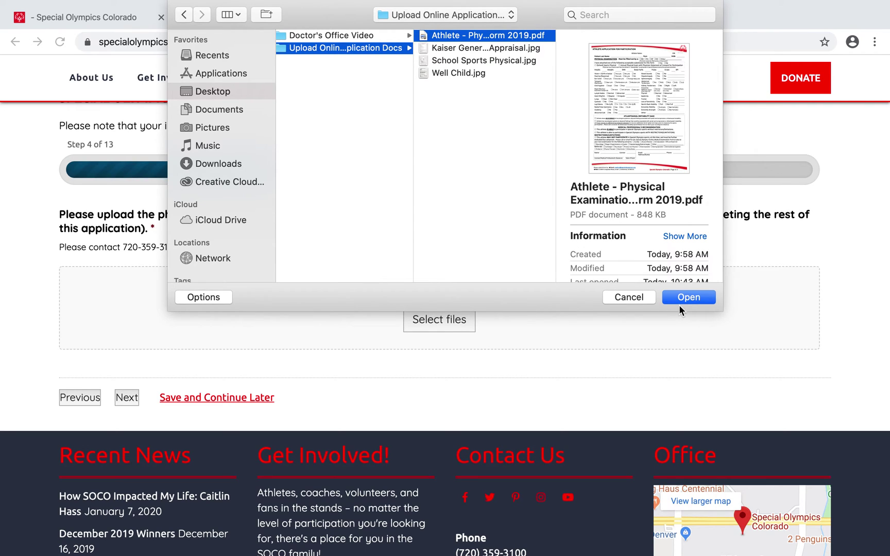
left_click(680, 302)
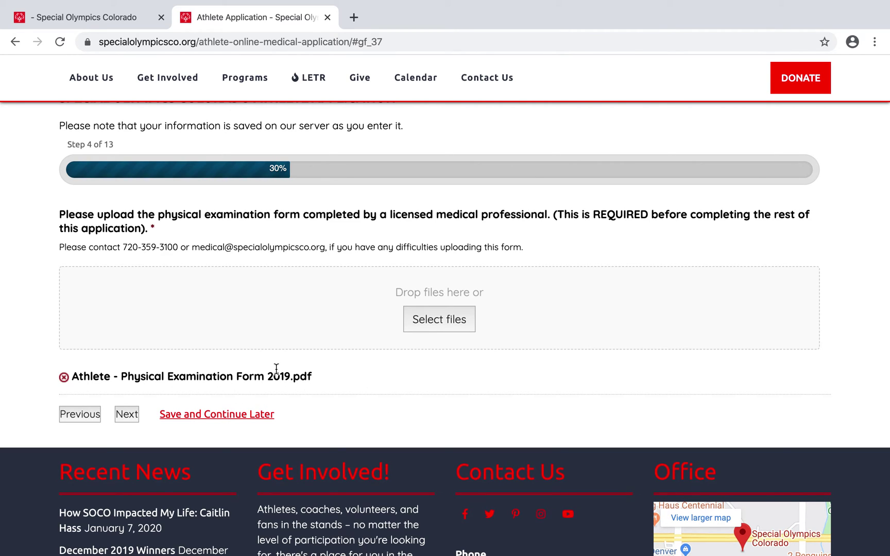
- Continue to the athlete information page, look through it to the end, and return to the upload page
left_click(132, 415)
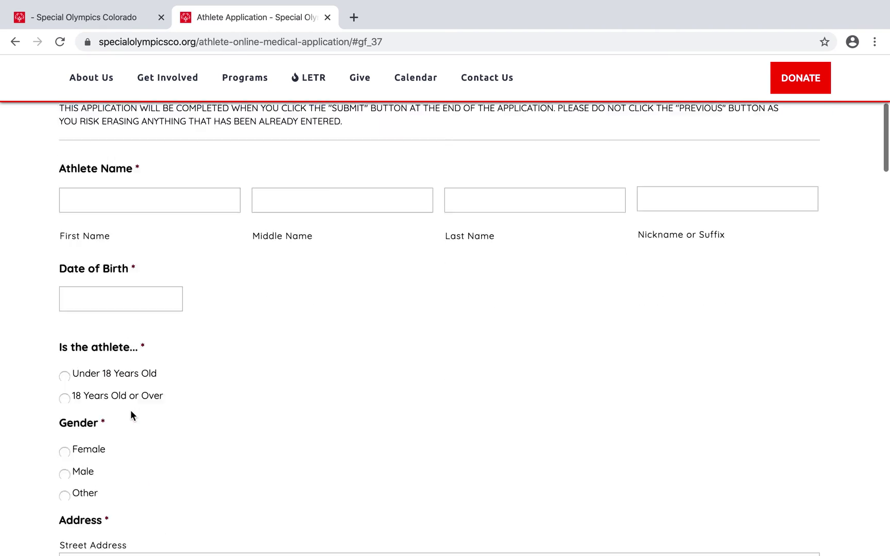
scroll(130, 410, "down", 20)
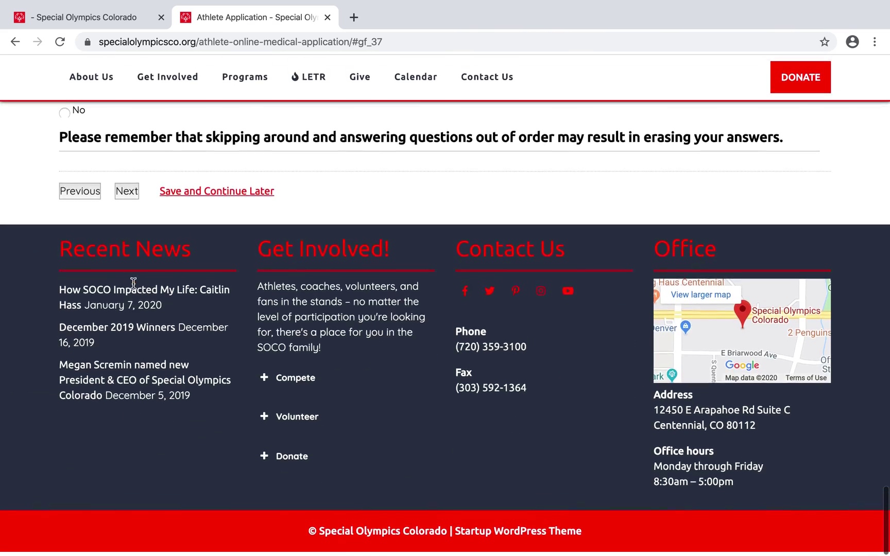
left_click(88, 192)
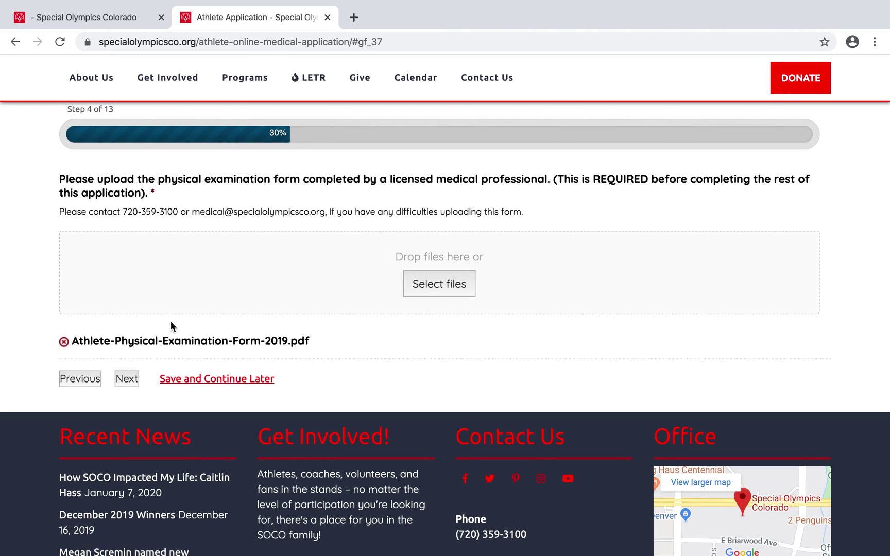
- Remove the uploaded examination PDF and try to continue without a file, returning to the page about the examination form type
left_click(63, 342)
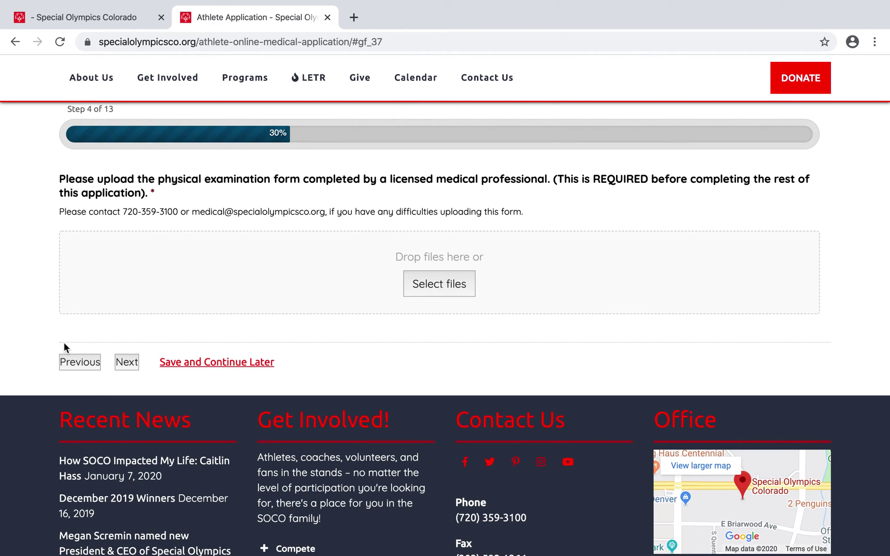
left_click(132, 363)
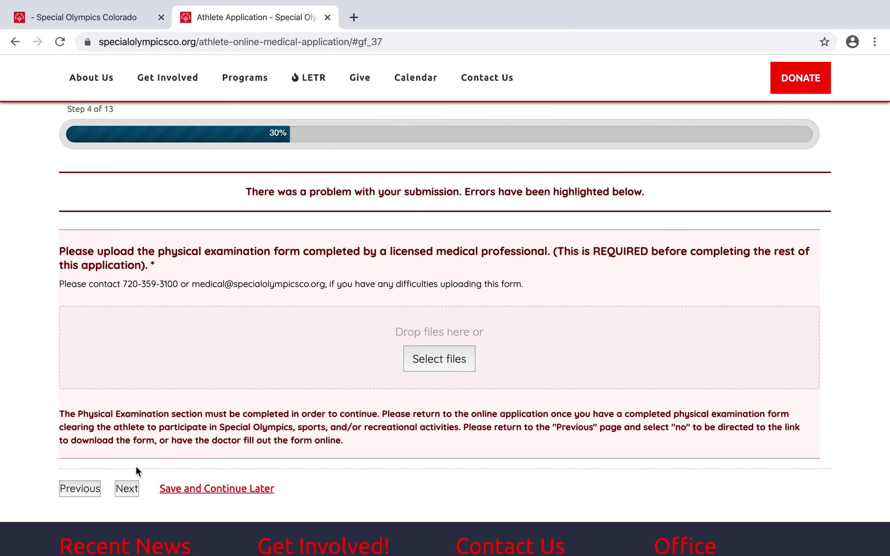
left_click(95, 484)
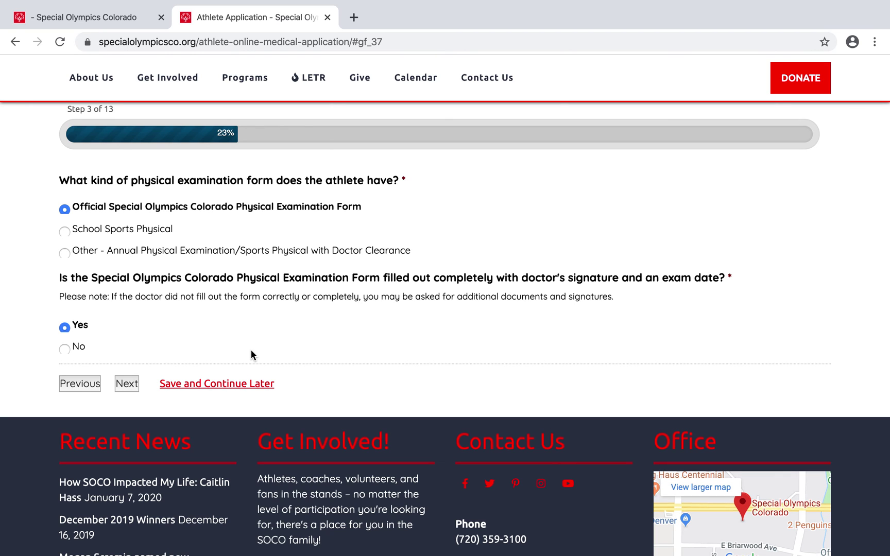
- Leave the application and open the website's Athlete page from the Get Involved section
scroll(251, 349, "down", 4)
scroll(250, 336, "up", 10)
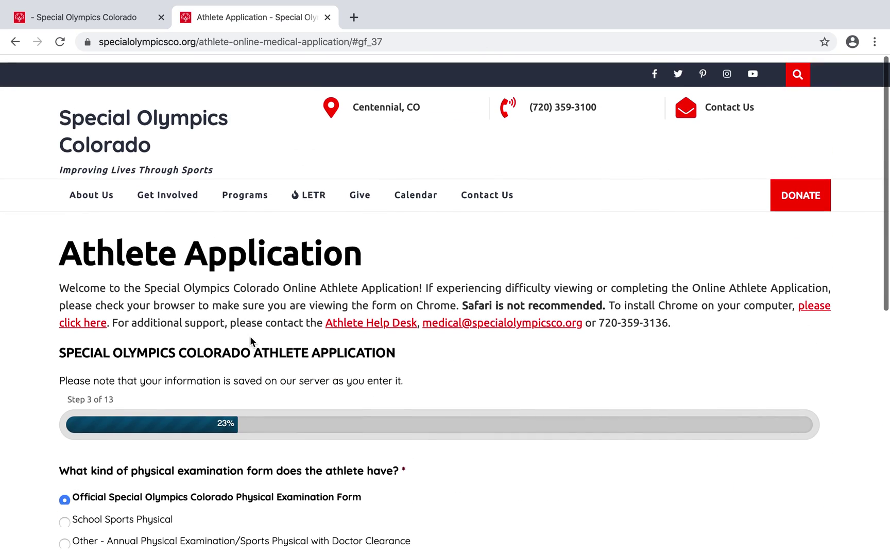
scroll(249, 335, "down", 1)
mouse_move(166, 158)
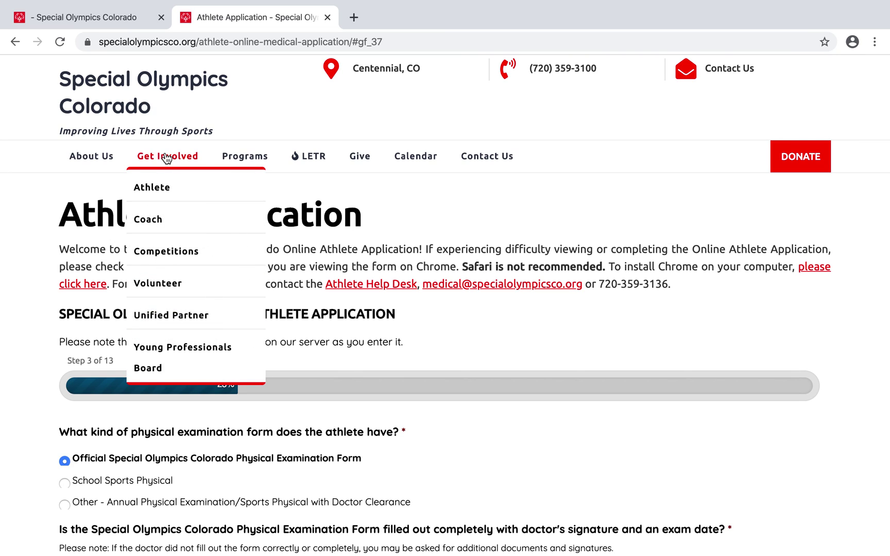
left_click(167, 188)
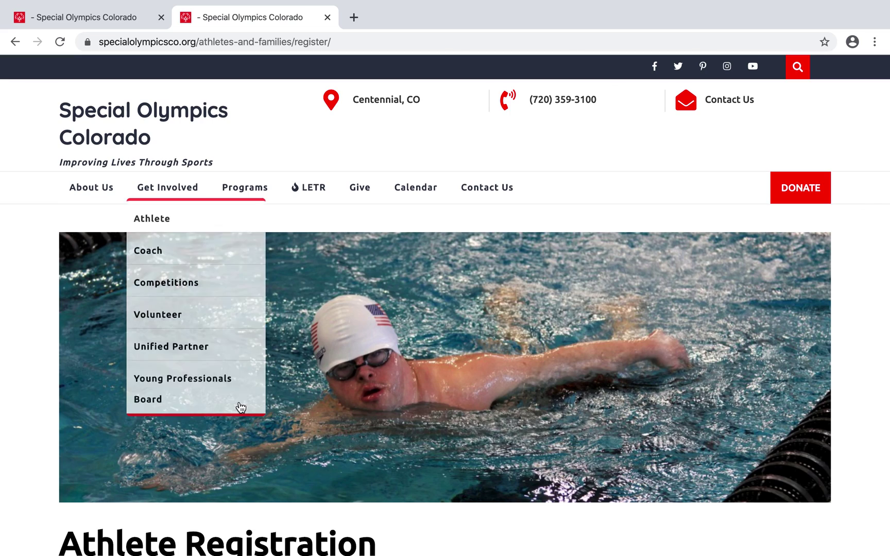
- Review the steps to complete the online Athlete Application and the Athlete Application Help Desk information on the registration page
scroll(239, 401, "down", 10)
scroll(239, 402, "down", 1)
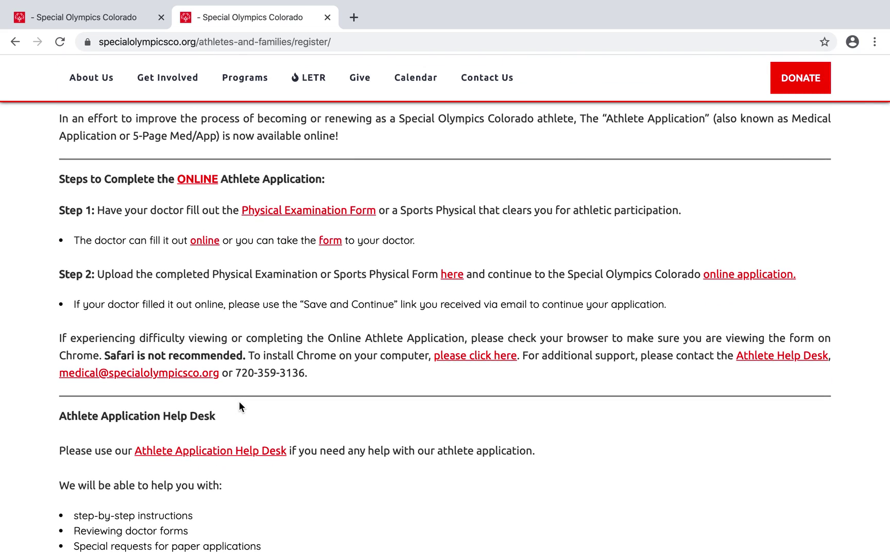
scroll(311, 363, "down", 5)
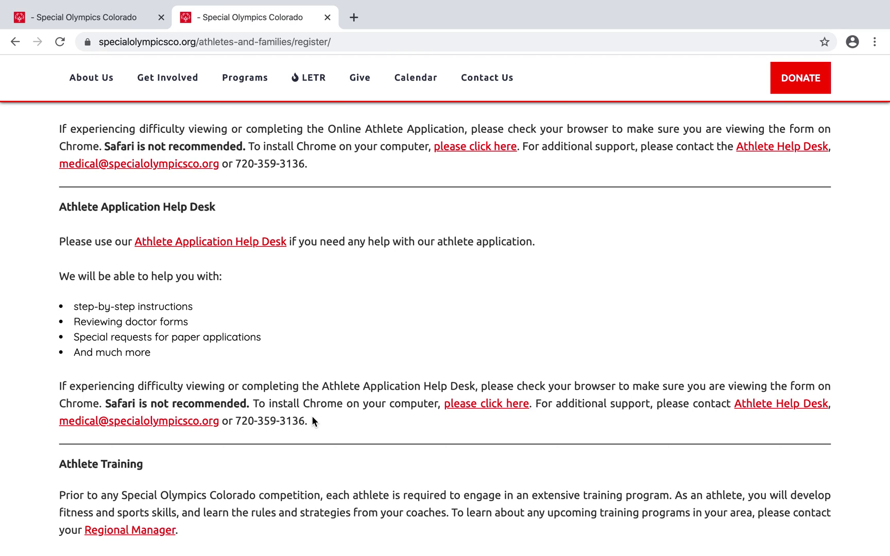
mouse_move(417, 2)
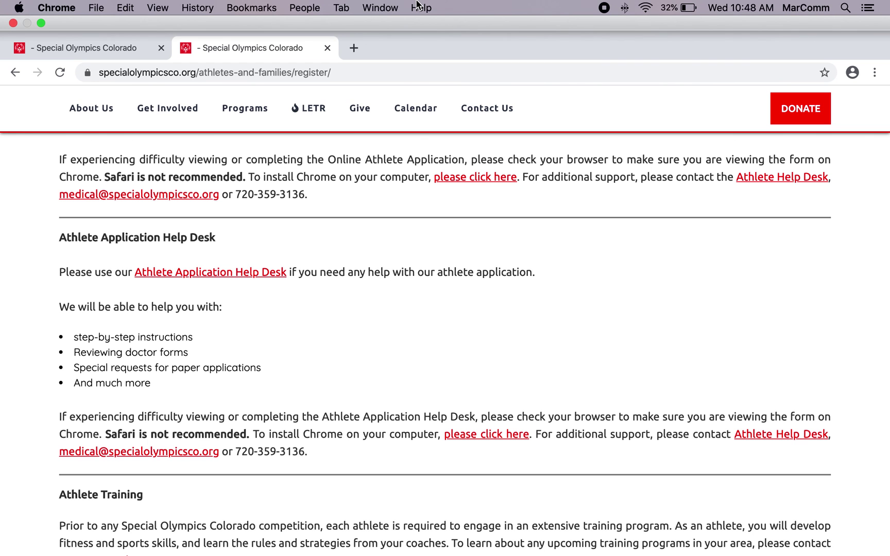